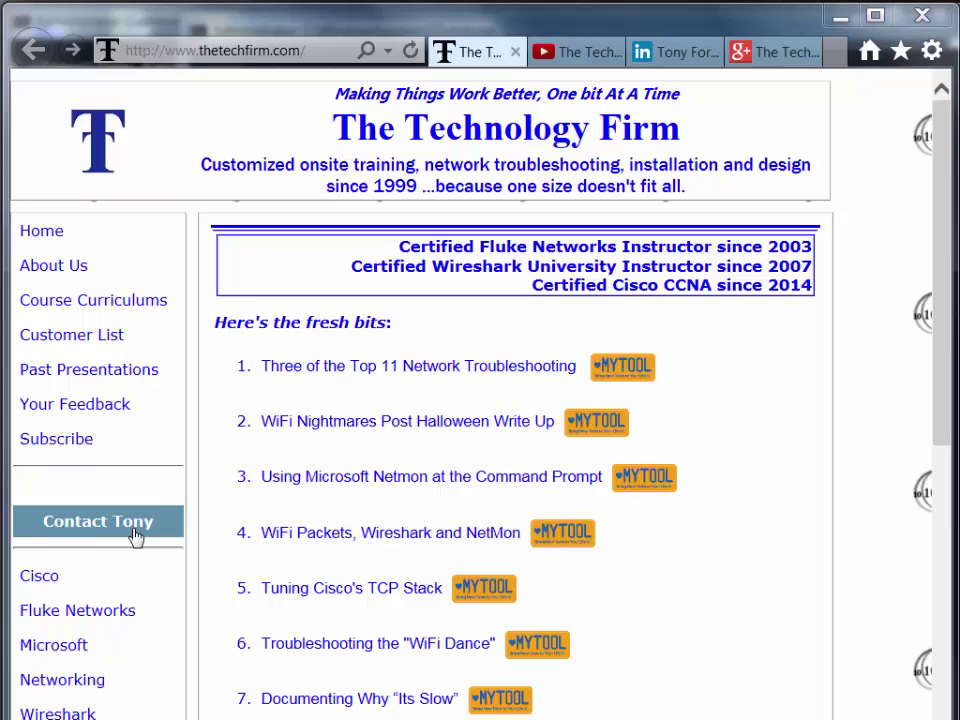
Browse The Technology Firm's YouTube, LinkedIn and Google+ pages in turn.
{"action": "left_click", "coordinate": [578, 52]}
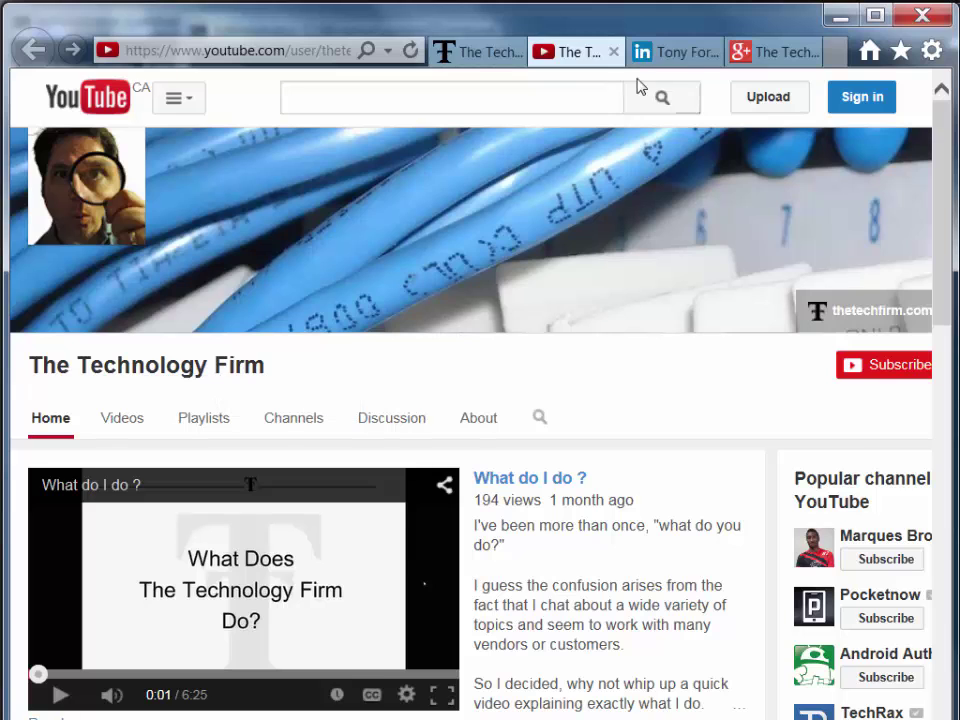
{"action": "left_click", "coordinate": [665, 58]}
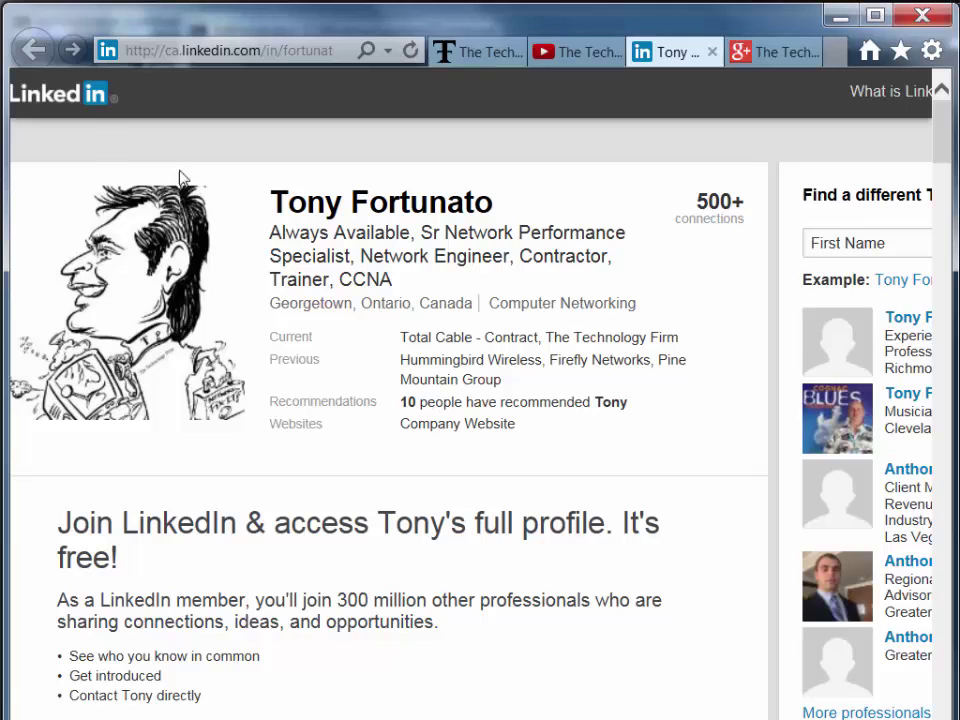
{"action": "left_click", "coordinate": [770, 52]}
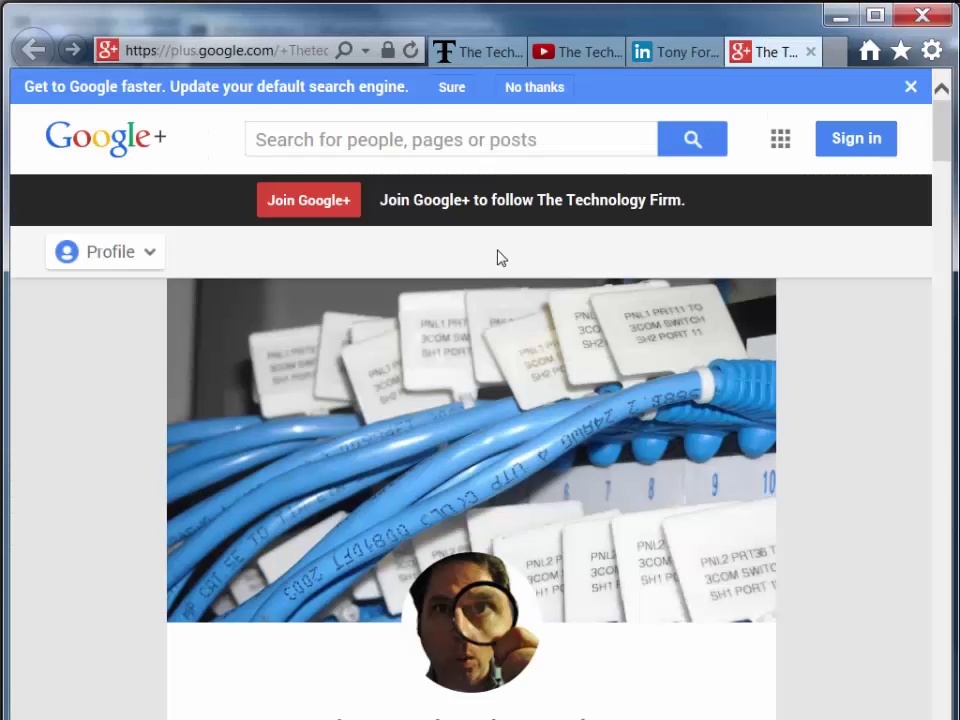
Telnet into the Dexter switch at 10.44.10.37 from the command window.
{"action": "left_click", "coordinate": [838, 16]}
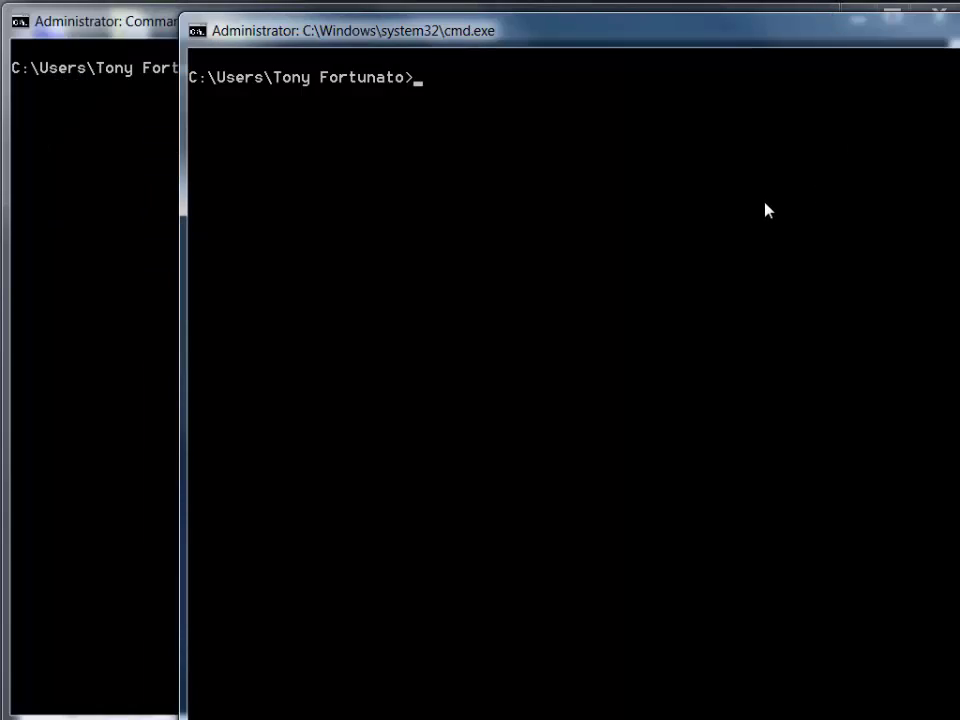
{"action": "left_click", "coordinate": [150, 224]}
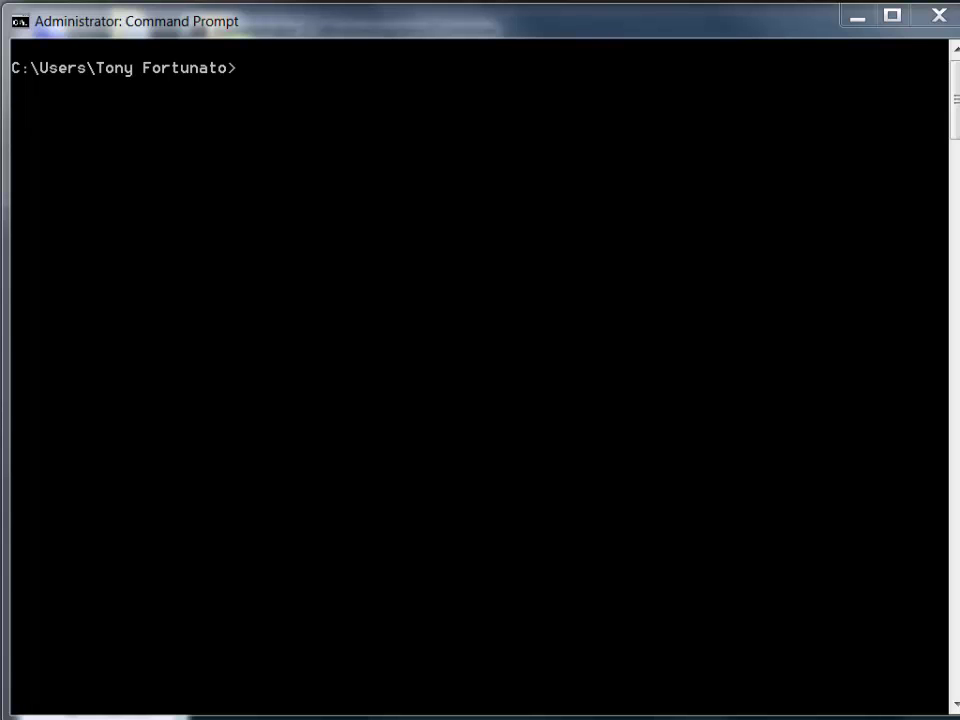
{"action": "right_click", "coordinate": [444, 130]}
{"action": "left_click", "coordinate": [480, 184]}
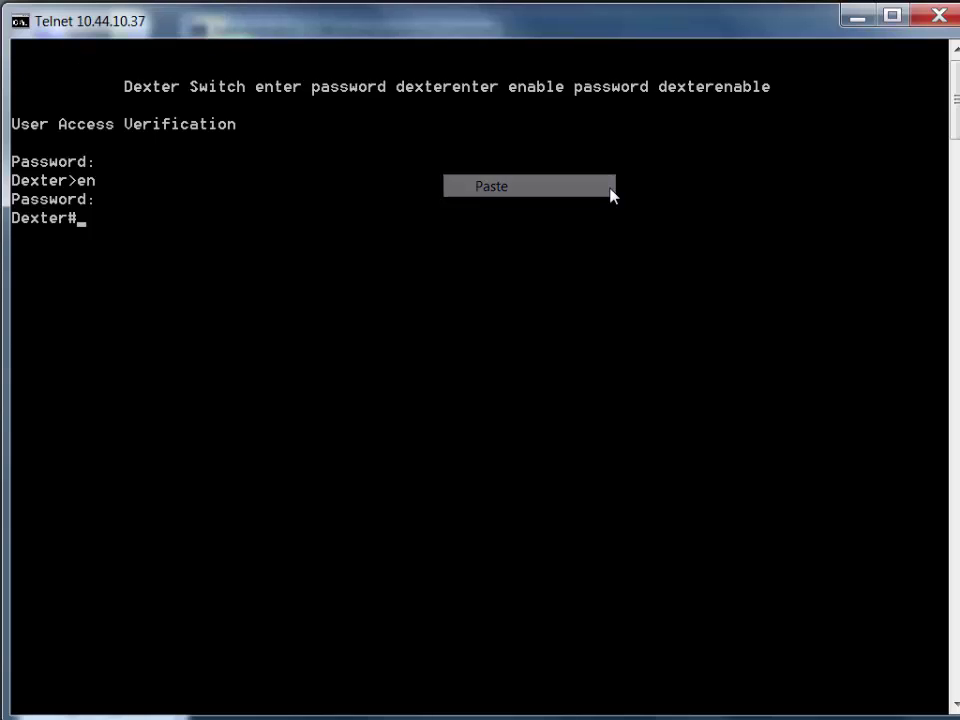
Run sh log and page to the end, showing GigabitEthernet2/0/13 flapping up and down.
{"action": "type", "text": "sh log"}
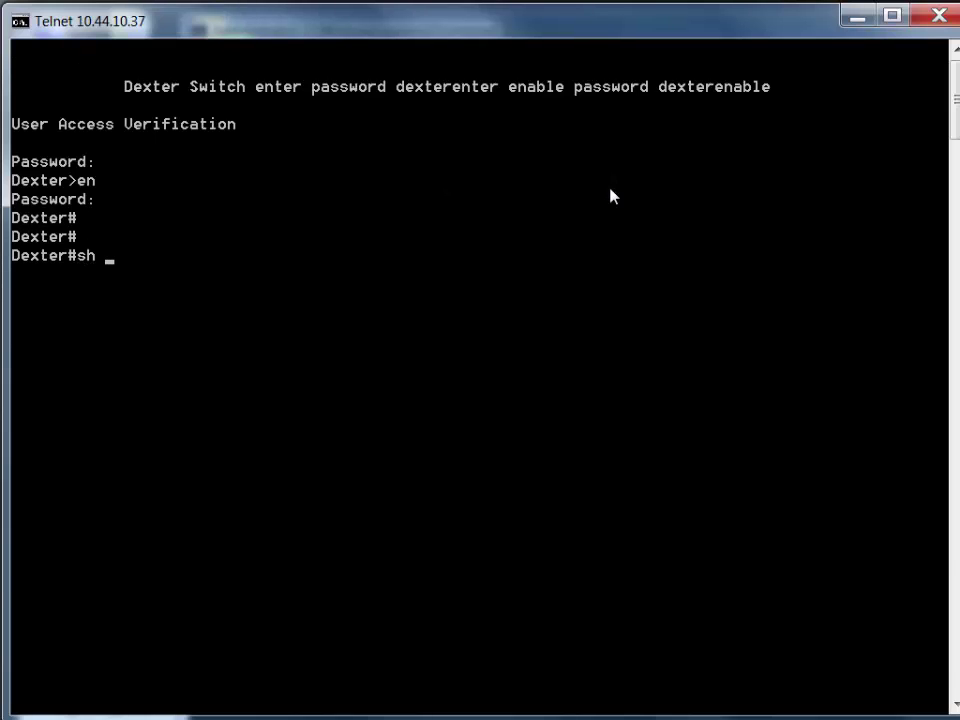
{"action": "key", "text": "Return"}
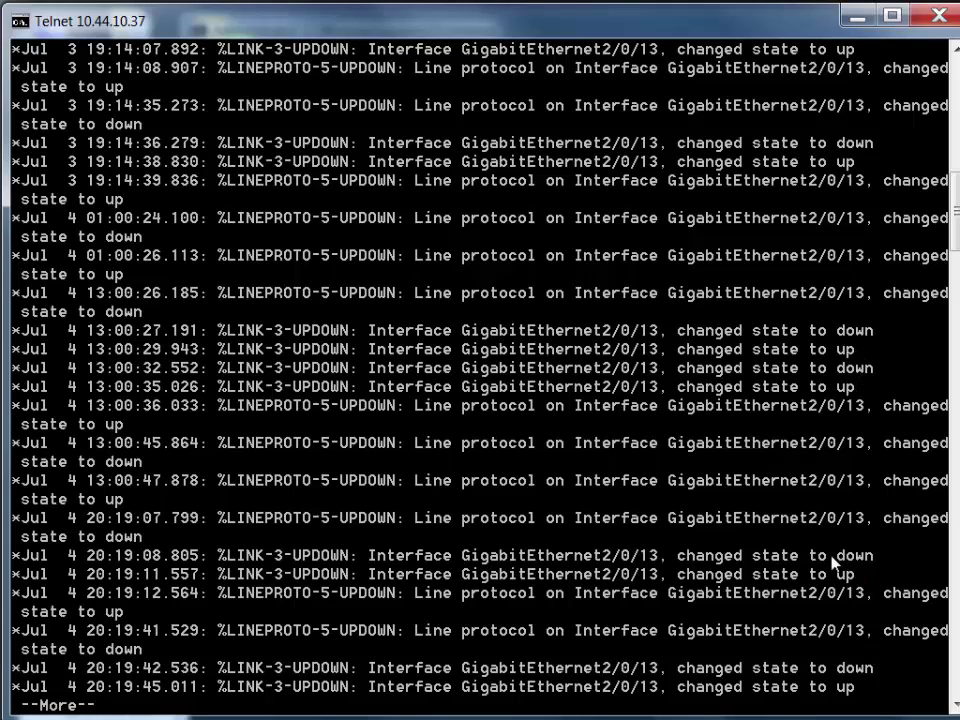
{"action": "key", "text": "space"}
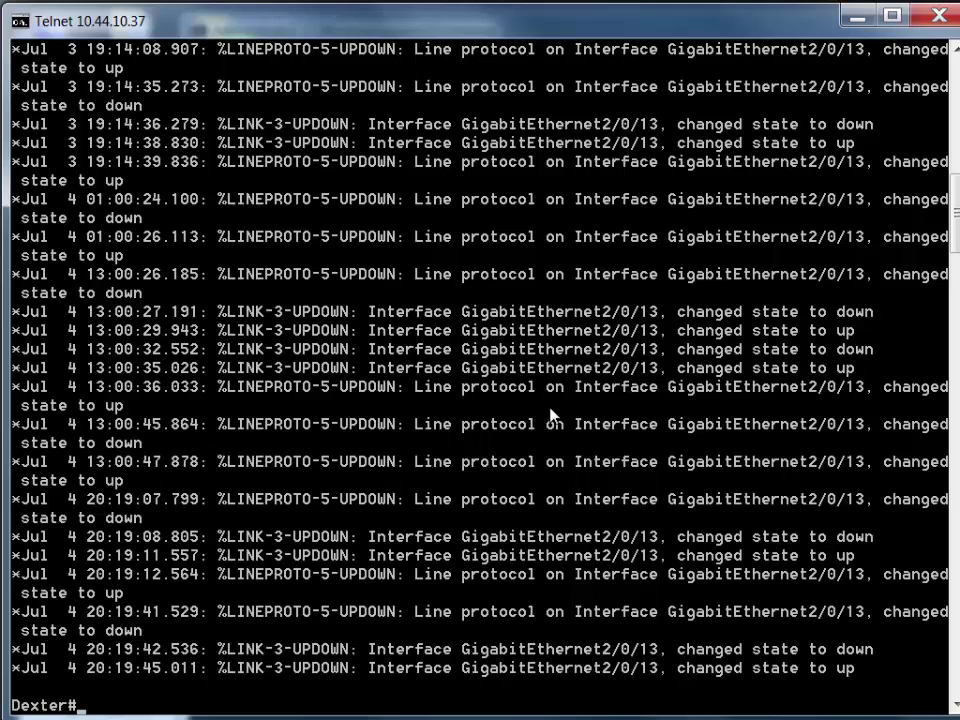
Run sh run int gig 2/0/13, revealing only spanning-tree portfast on the port.
{"action": "type", "text": "sh run i"}
{"action": "key", "text": "BackSpace"}
{"action": "type", "text": "run int gig"}
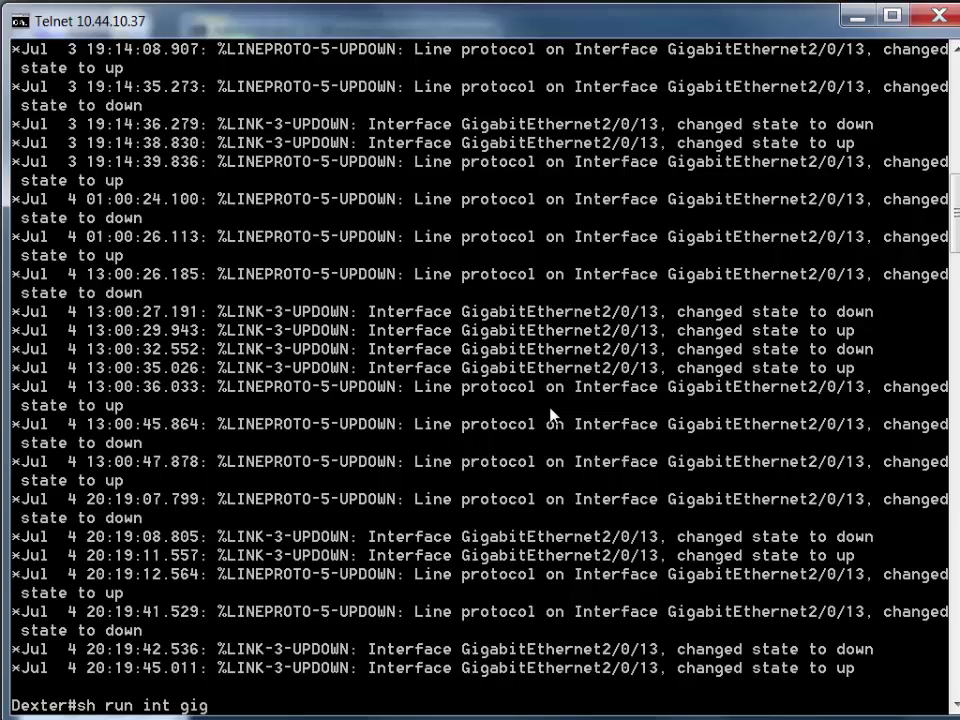
{"action": "type", "text": " 2/0/13"}
{"action": "key", "text": "Return"}
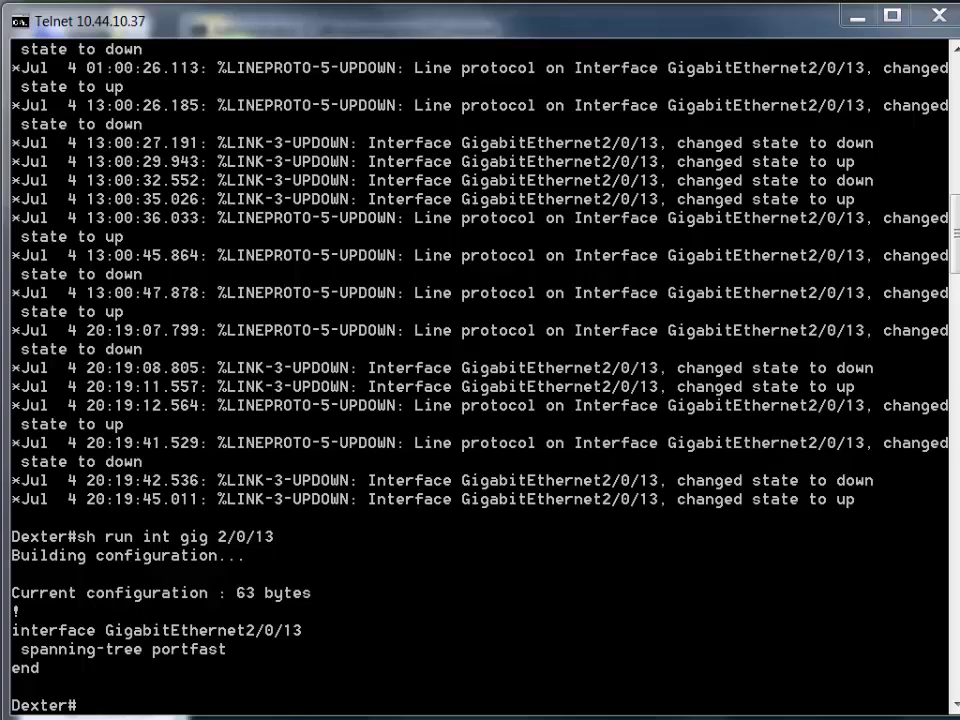
Find MAC 0026.228e.8c85 on Gi2/0/13 and resolve it via ARP to 10.44.10.132.
{"action": "right_click", "coordinate": [585, 266]}
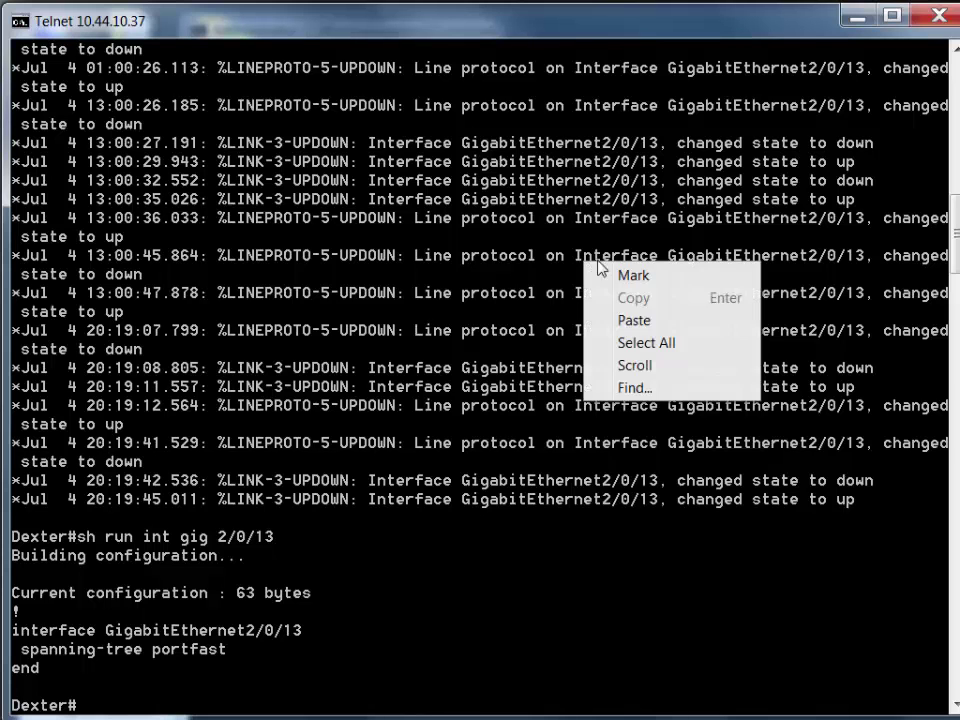
{"action": "left_click", "coordinate": [671, 319]}
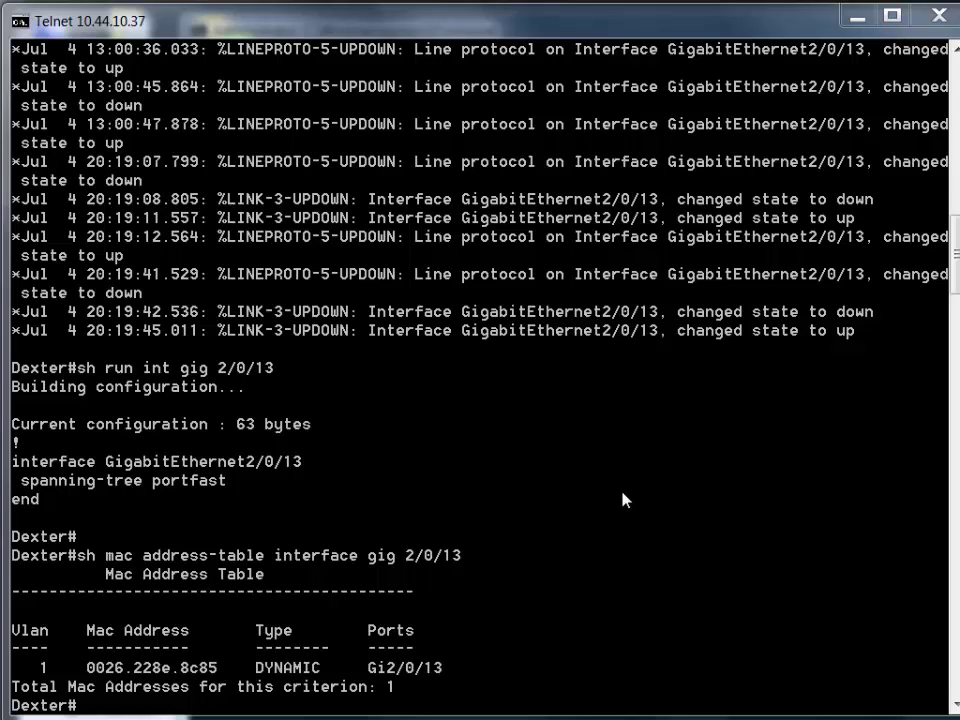
{"action": "right_click", "coordinate": [403, 452]}
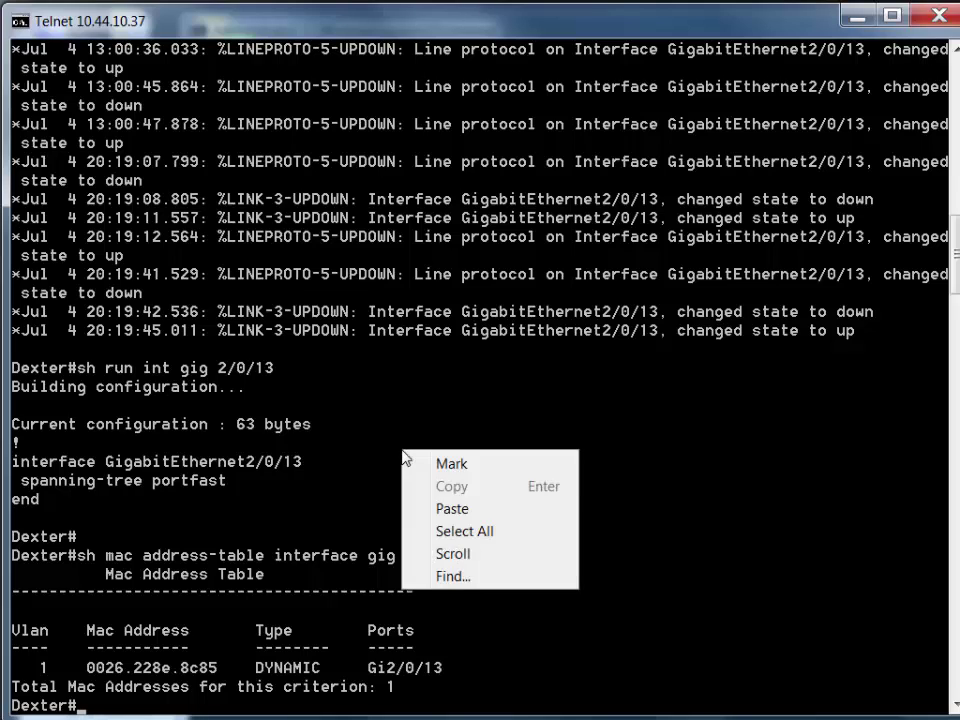
{"action": "left_click", "coordinate": [448, 509]}
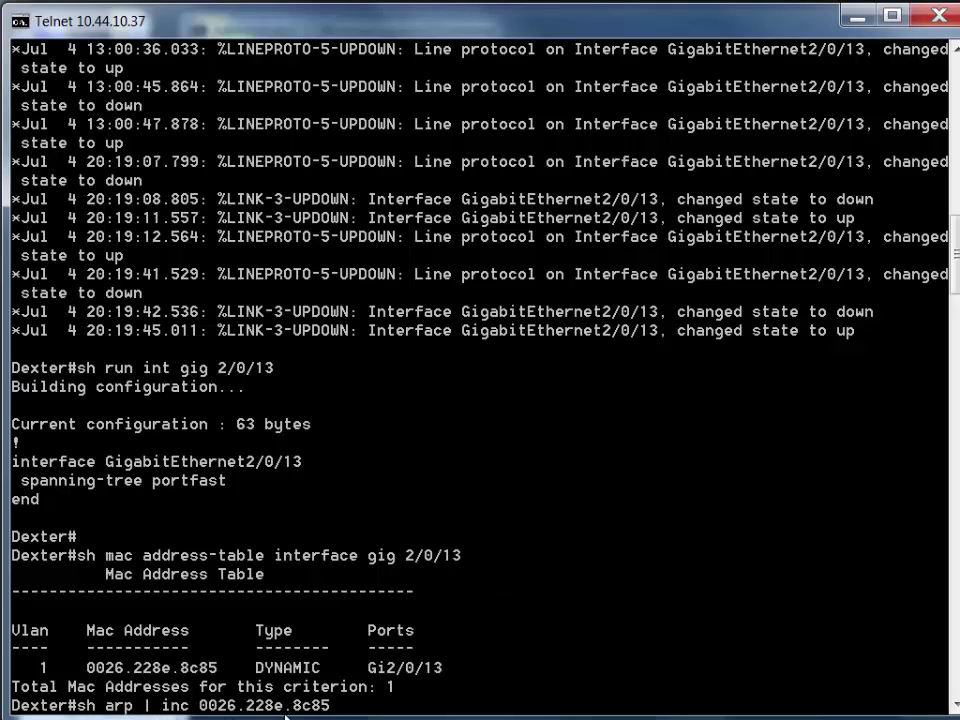
{"action": "key", "text": "Return"}
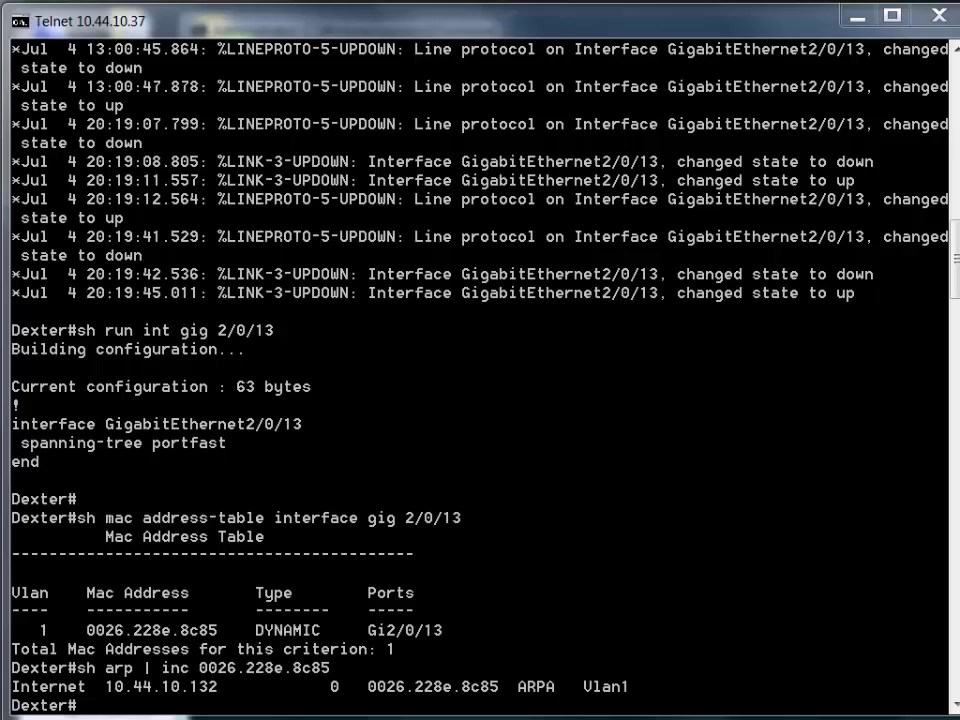
{"action": "key", "text": "alt+Tab"}
Ping 10.44.10.132 from Command Prompt and confirm it replies.
{"action": "right_click", "coordinate": [420, 249]}
{"action": "left_click", "coordinate": [470, 300]}
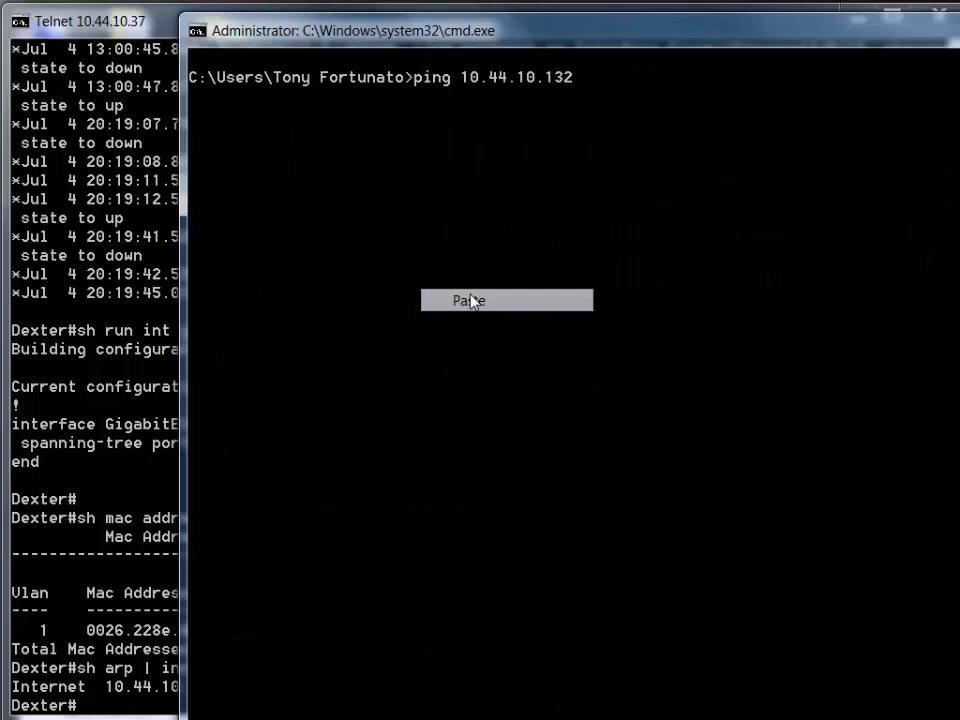
{"action": "key", "text": "Return"}
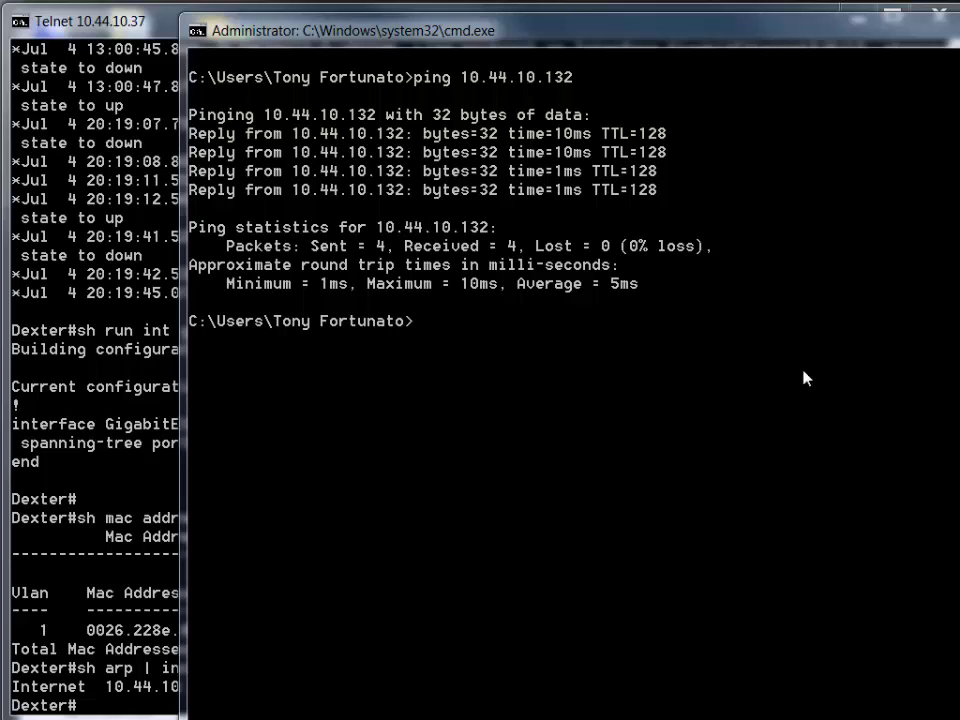
Run nbtstat -A 10.44.10.132, identifying host RUBY in group TTF.
{"action": "right_click", "coordinate": [752, 378]}
{"action": "left_click", "coordinate": [788, 431]}
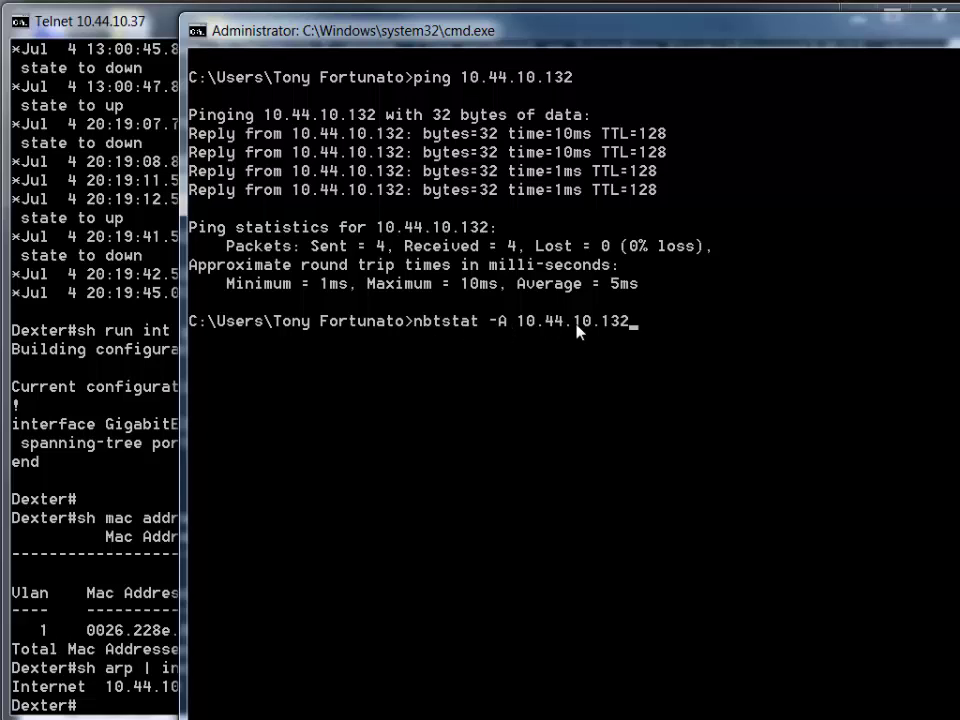
{"action": "key", "text": "Return"}
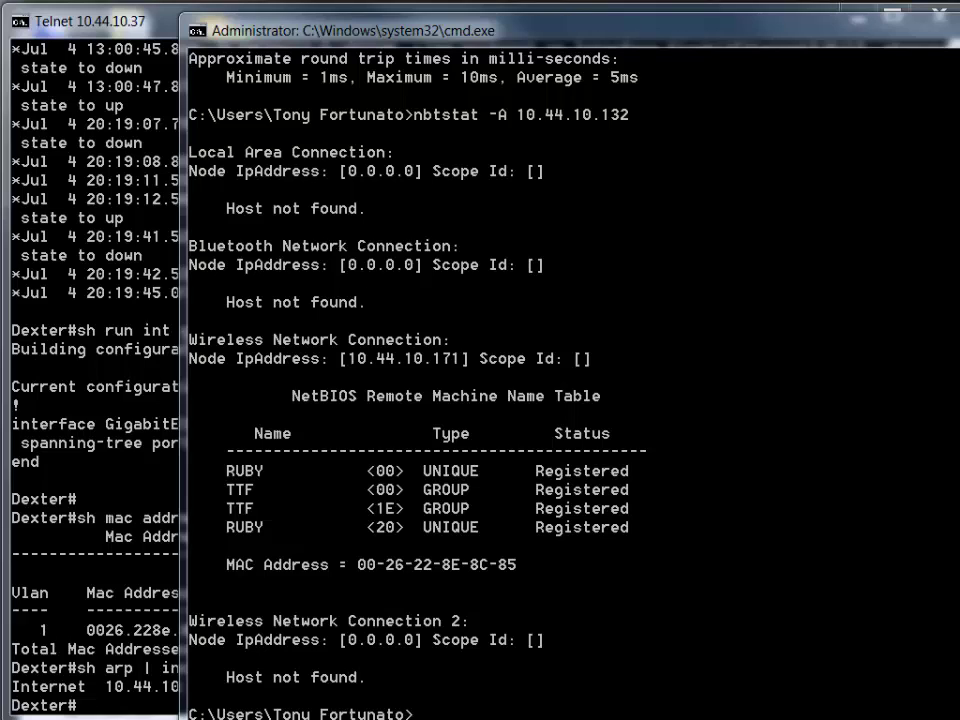
Add a Cable E desk description to GigabitEthernet2/0/13 and exit configuration mode.
{"action": "left_click", "coordinate": [170, 455]}
{"action": "right_click", "coordinate": [258, 429]}
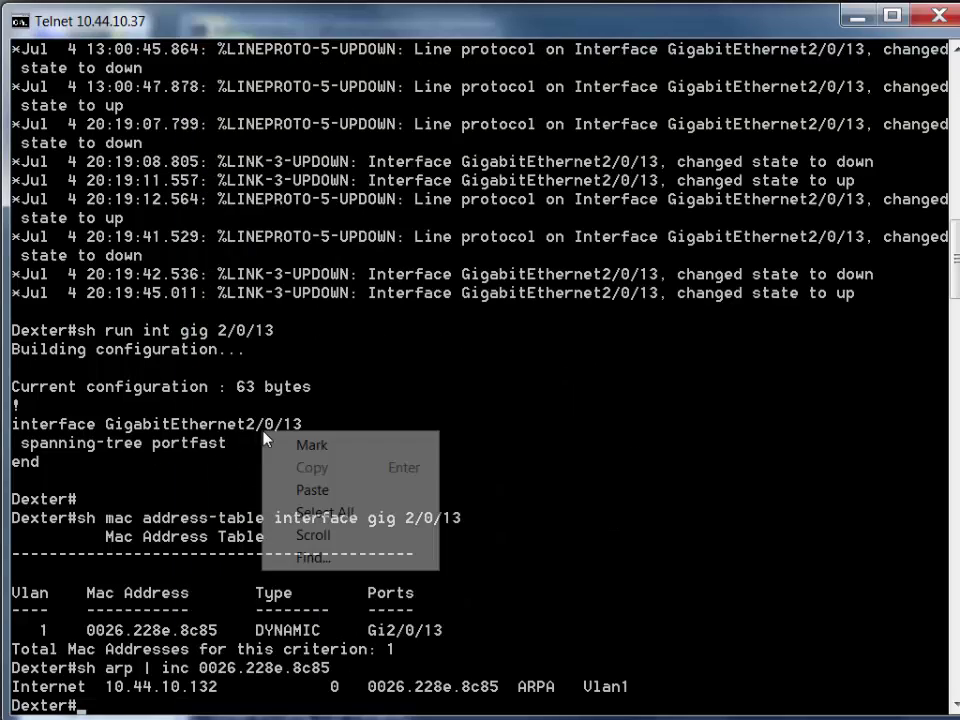
{"action": "left_click", "coordinate": [300, 491]}
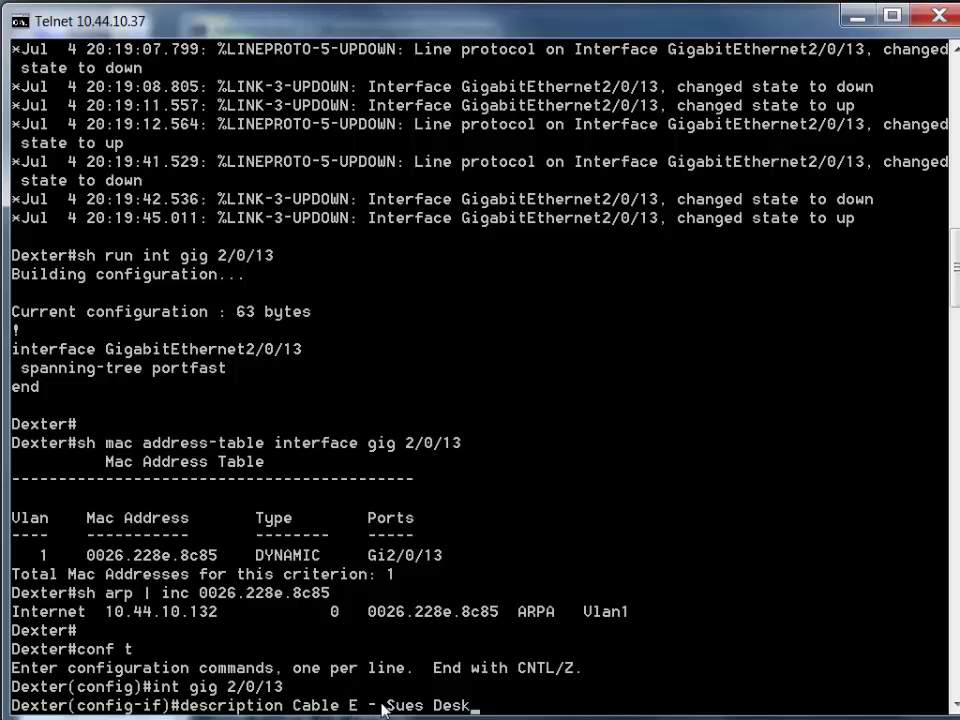
{"action": "key", "text": "Return"}
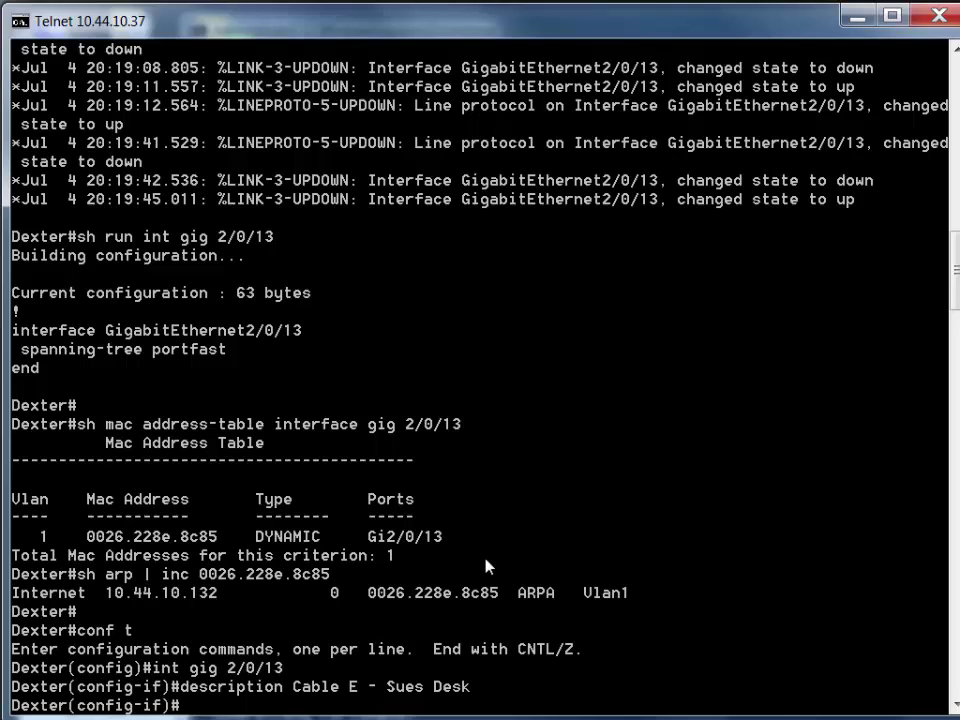
{"action": "type", "text": "exit"}
{"action": "key", "text": "Return"}
{"action": "type", "text": "exit"}
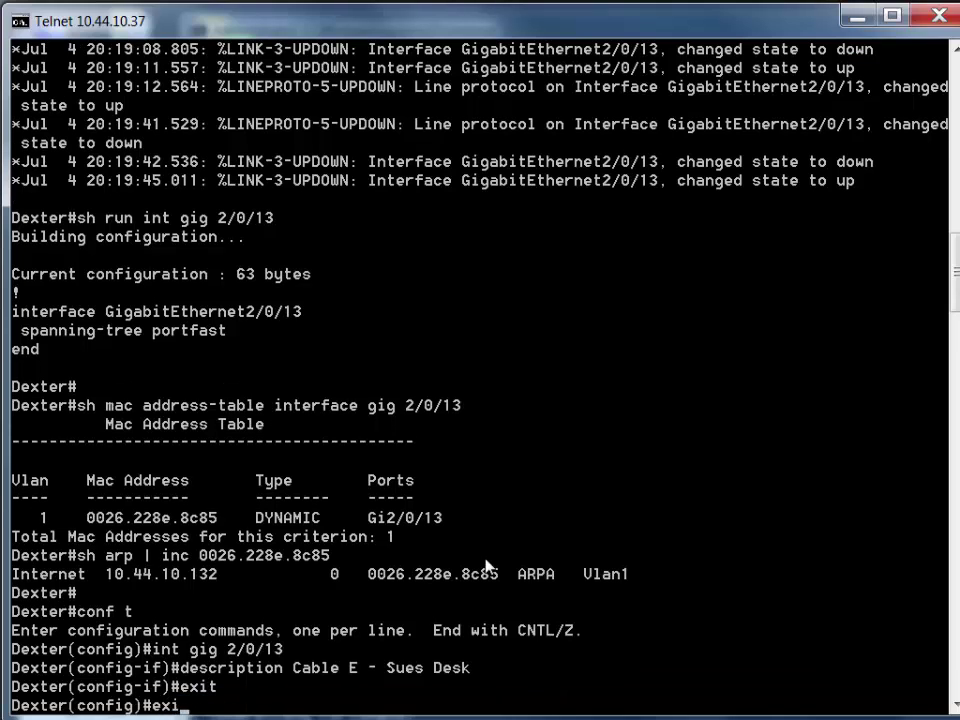
{"action": "key", "text": "Return"}
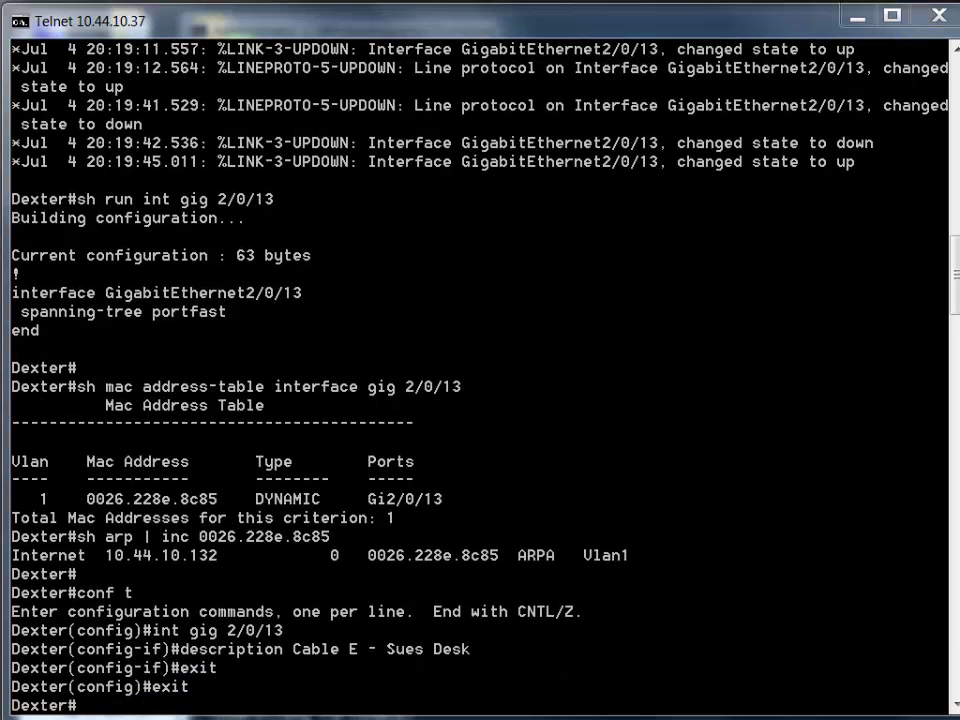
Run sh run int gig 2/0/13 to confirm the new 96-byte config with the description.
{"action": "right_click", "coordinate": [445, 522]}
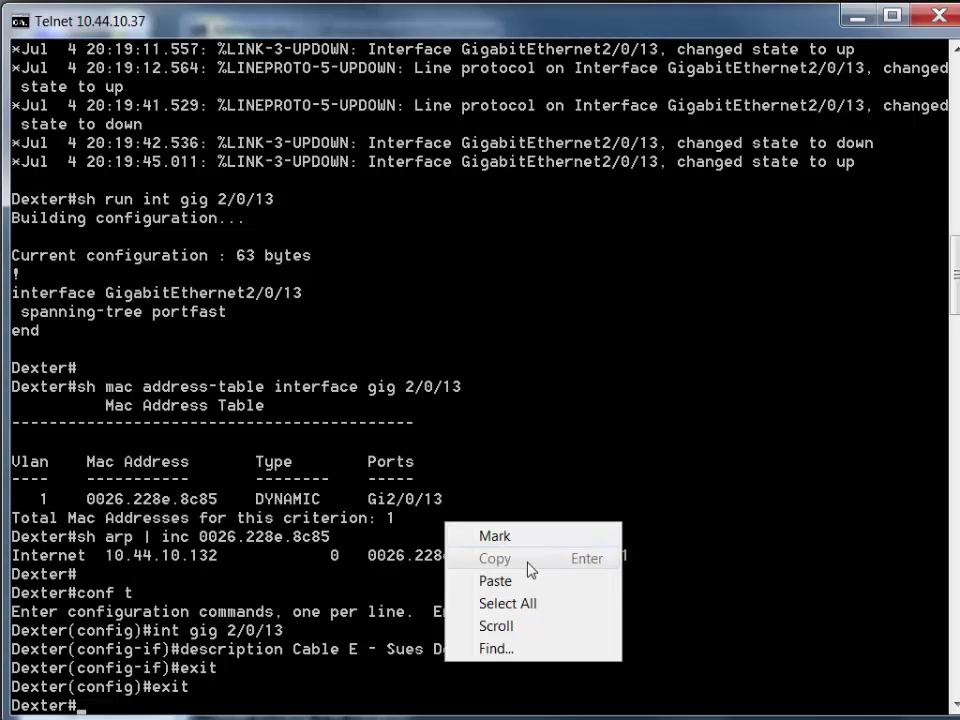
{"action": "left_click", "coordinate": [522, 580]}
{"action": "key", "text": "Return"}
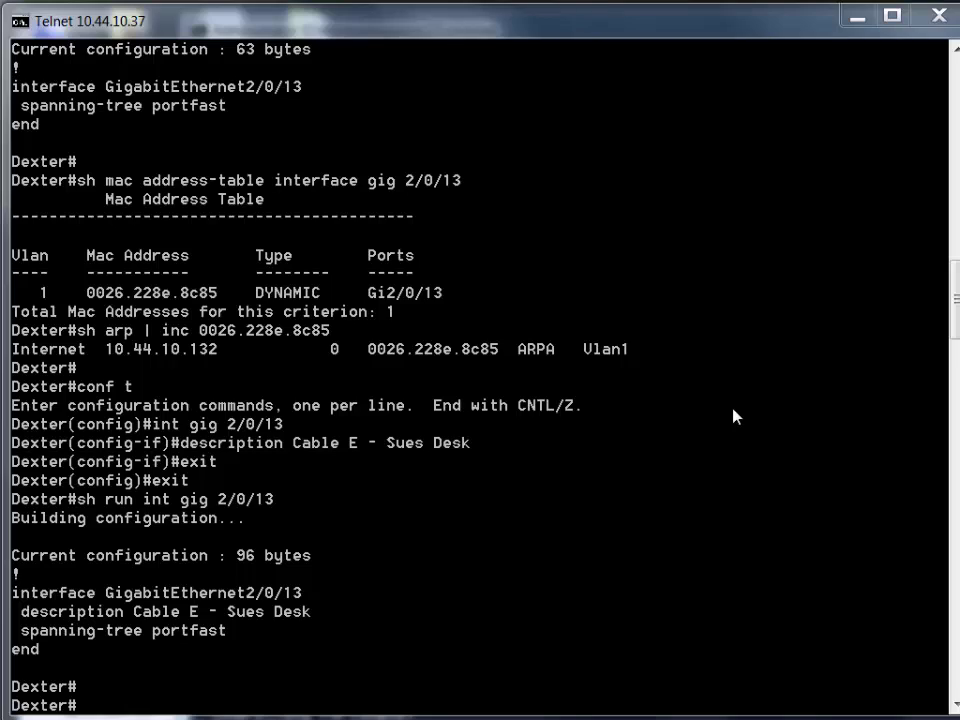
Run sh log again and page through GigabitEthernet2/0/13's up/down events.
{"action": "type", "text": "sh log"}
{"action": "key", "text": "Return"}
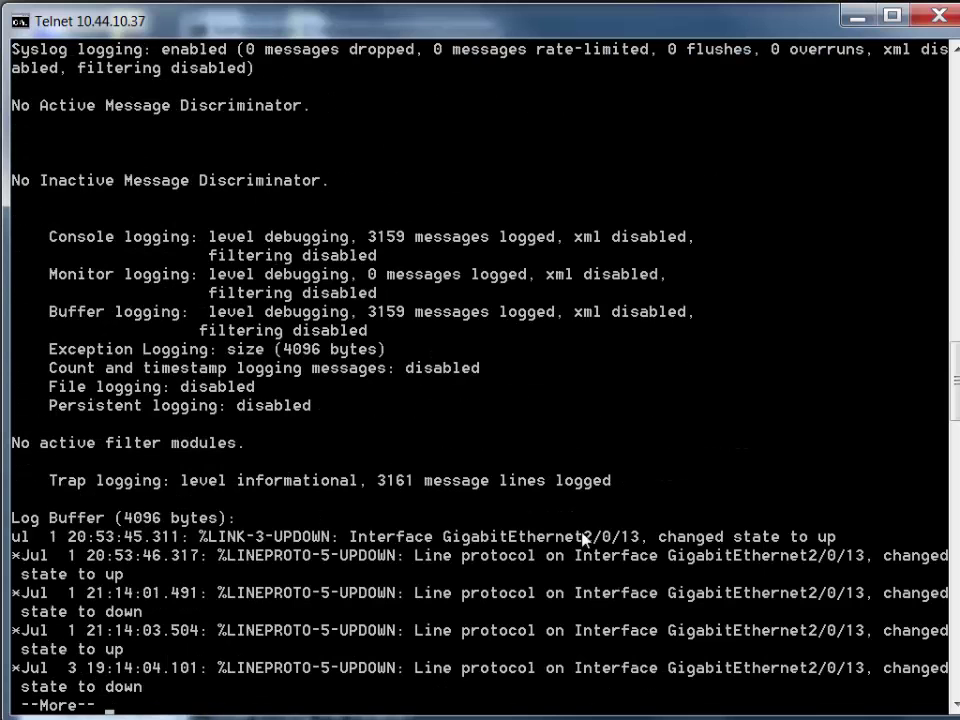
{"action": "key", "text": "space"}
{"action": "key", "text": "space"}
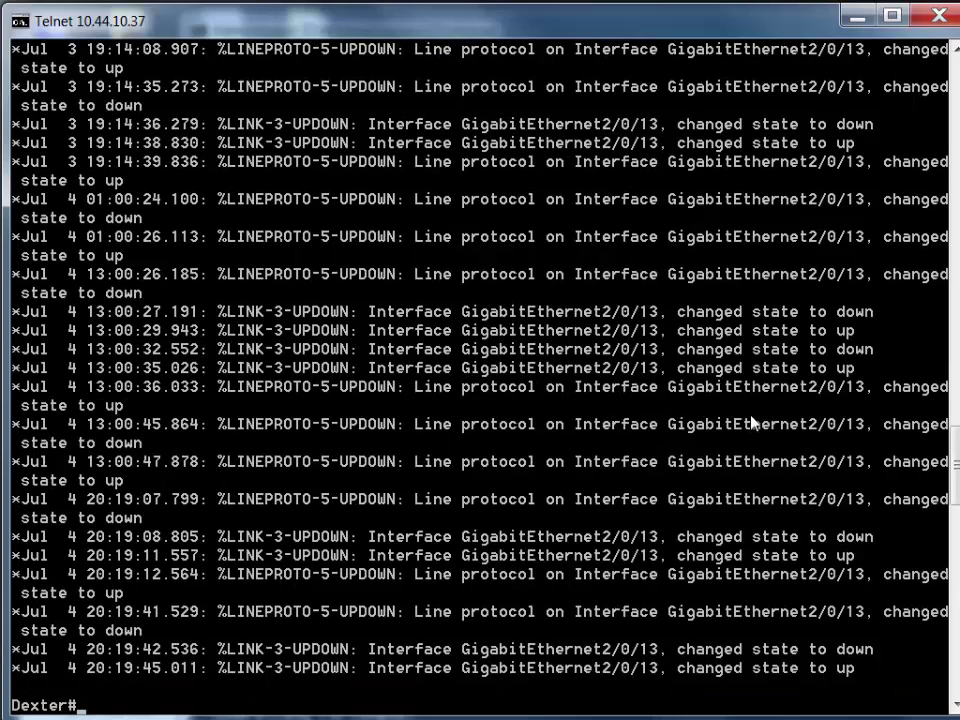